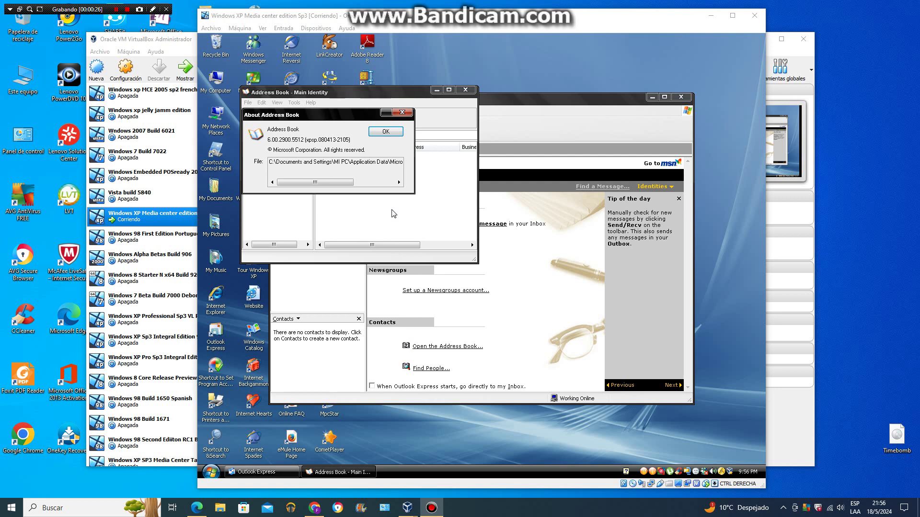
Read the full file path in the About Address Book information, and close the Address Book and Outlook Express
drag(343, 182, 391, 183)
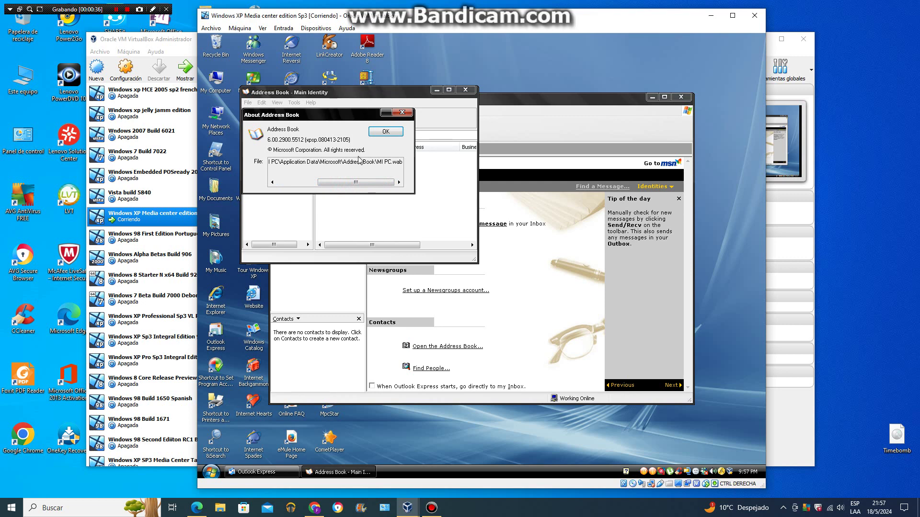
click(358, 182)
drag(358, 183, 308, 183)
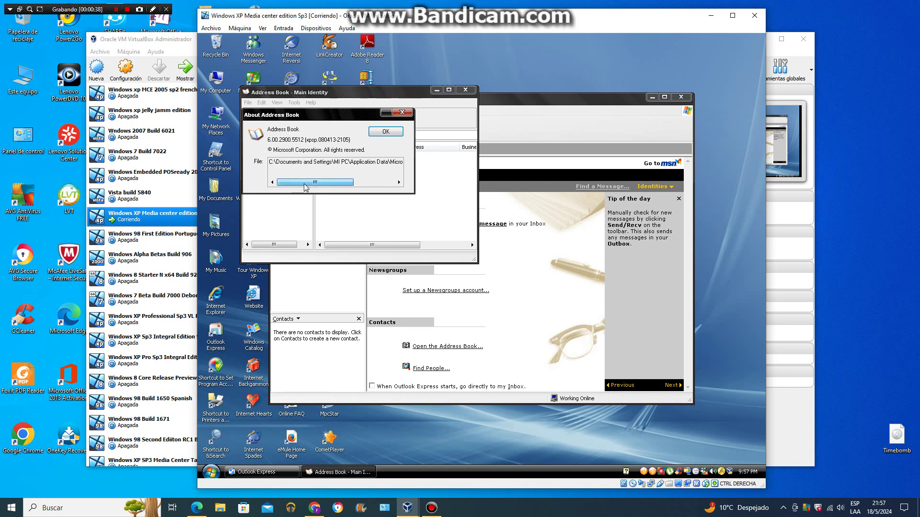
click(386, 131)
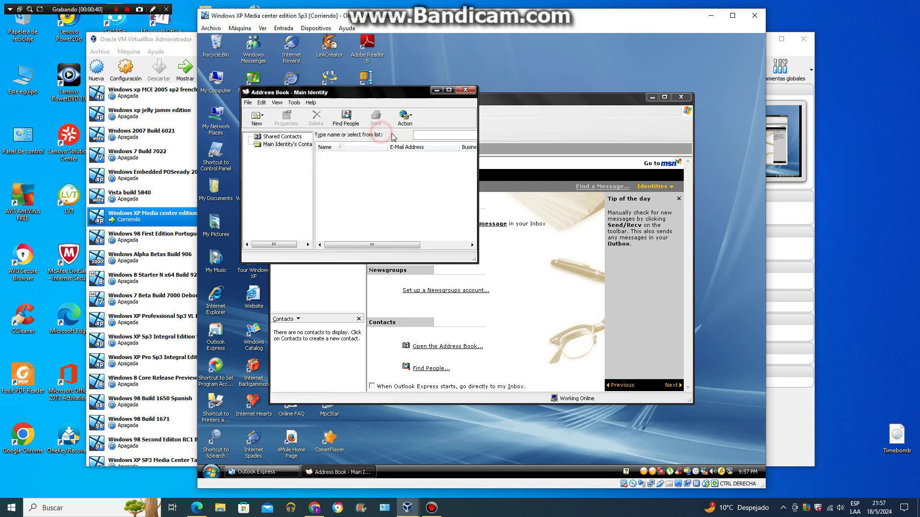
click(465, 90)
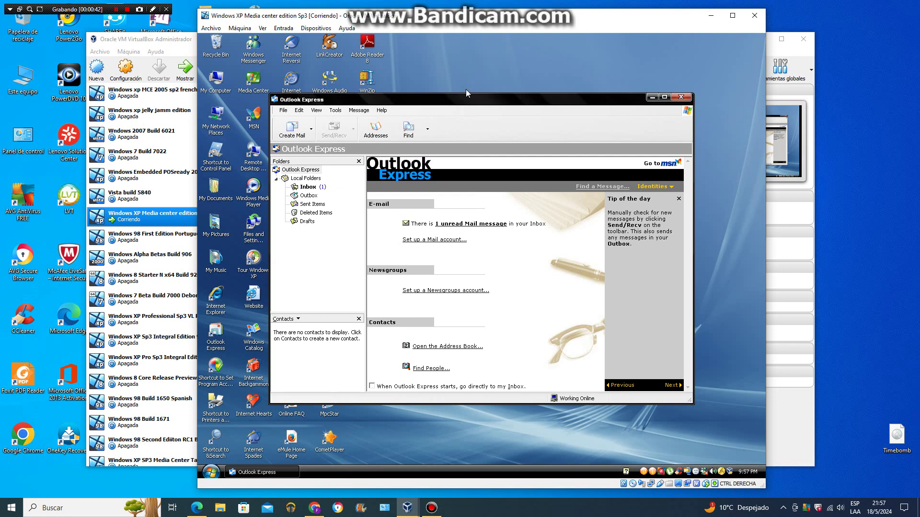
click(681, 97)
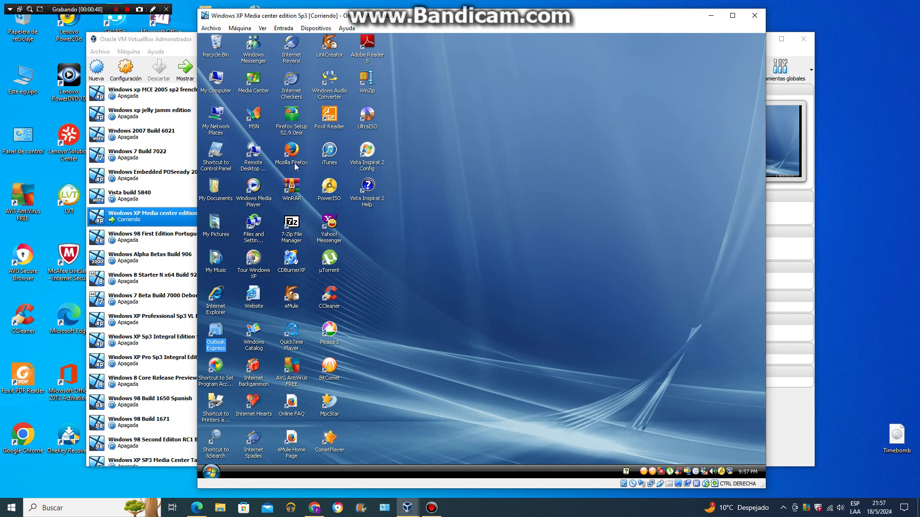
Open Windows Media Player, view its About version information, and close the player
double_click(256, 198)
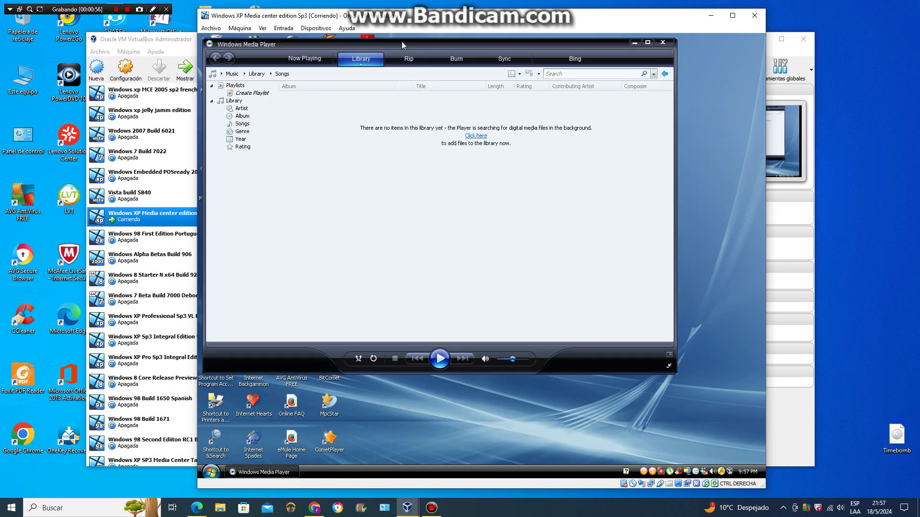
drag(402, 44, 417, 75)
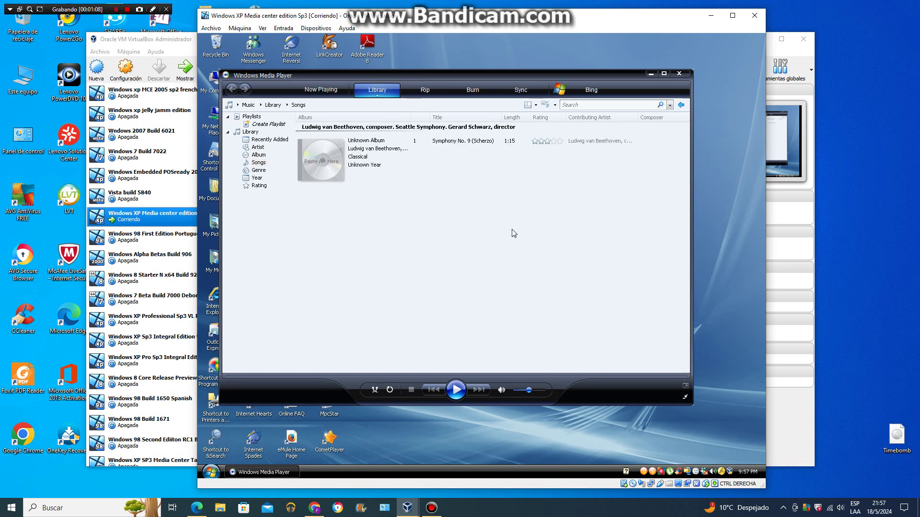
right_click(628, 84)
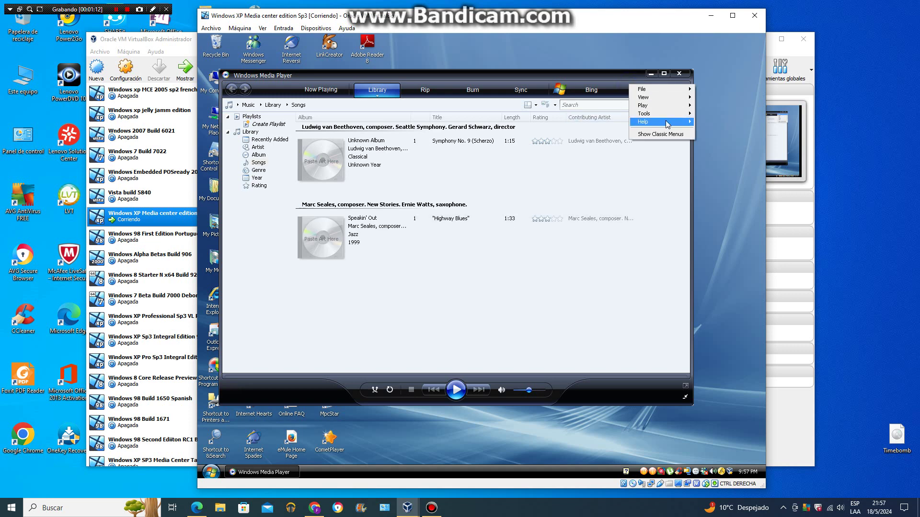
mouse_move(663, 122)
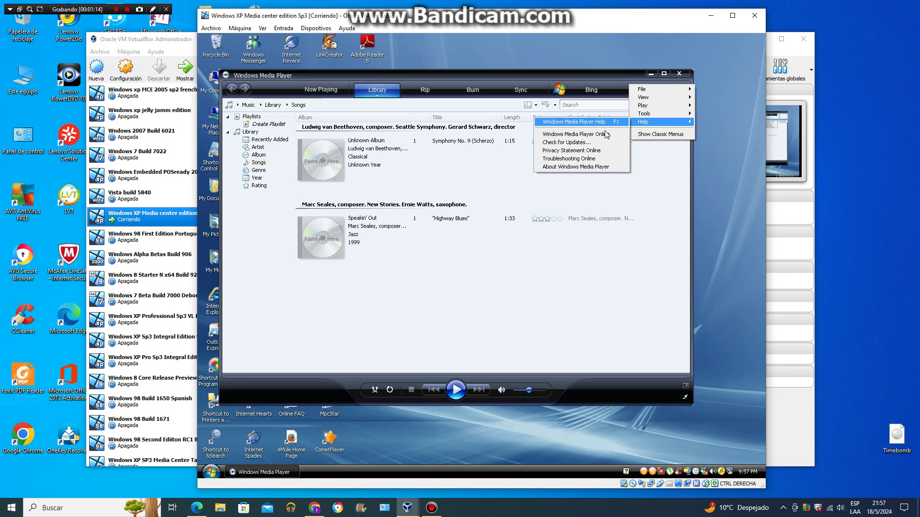
click(593, 167)
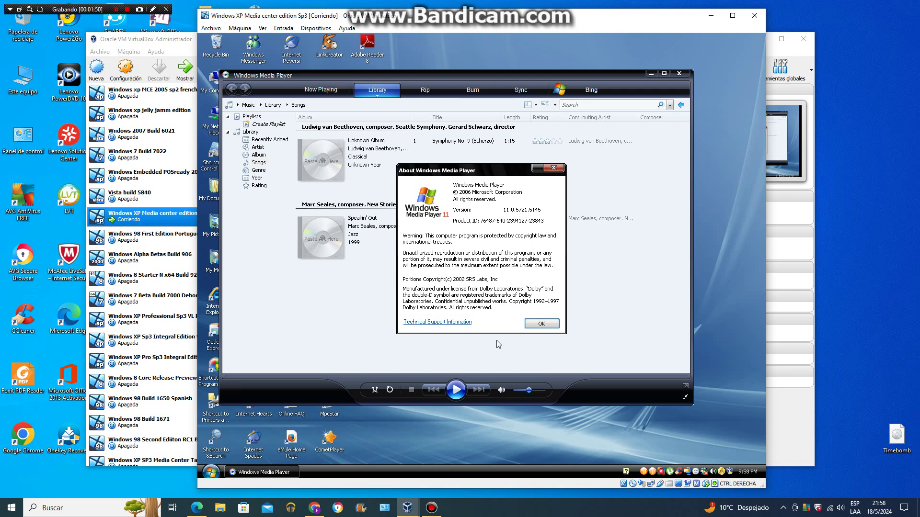
click(539, 324)
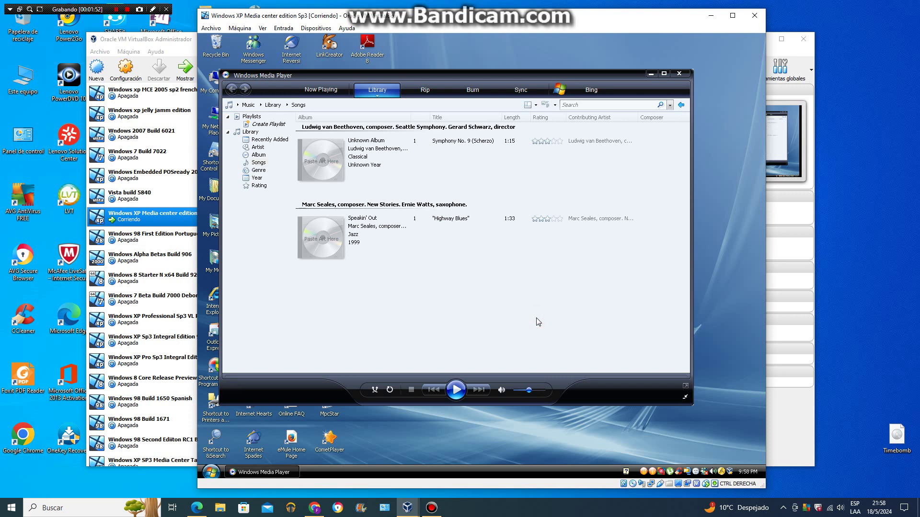
click(678, 75)
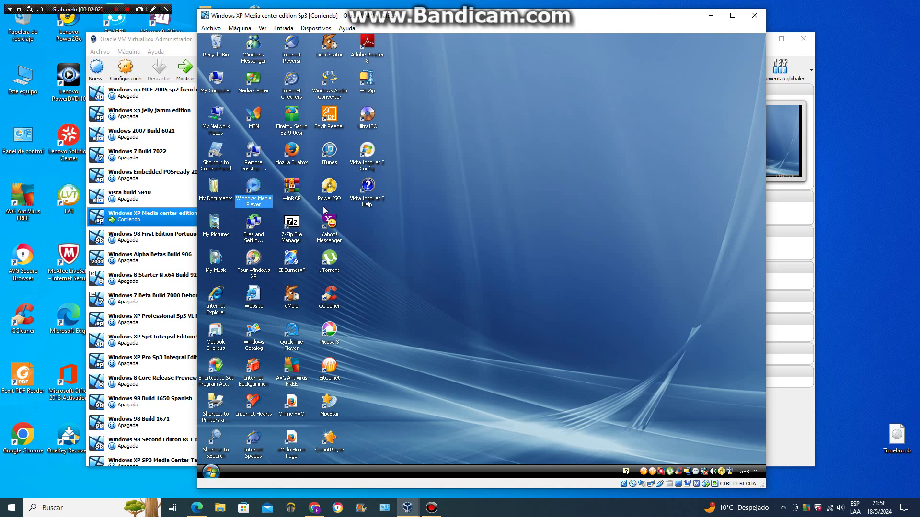
Launch Mozilla Firefox, view its About version information, and close the browser
click(295, 153)
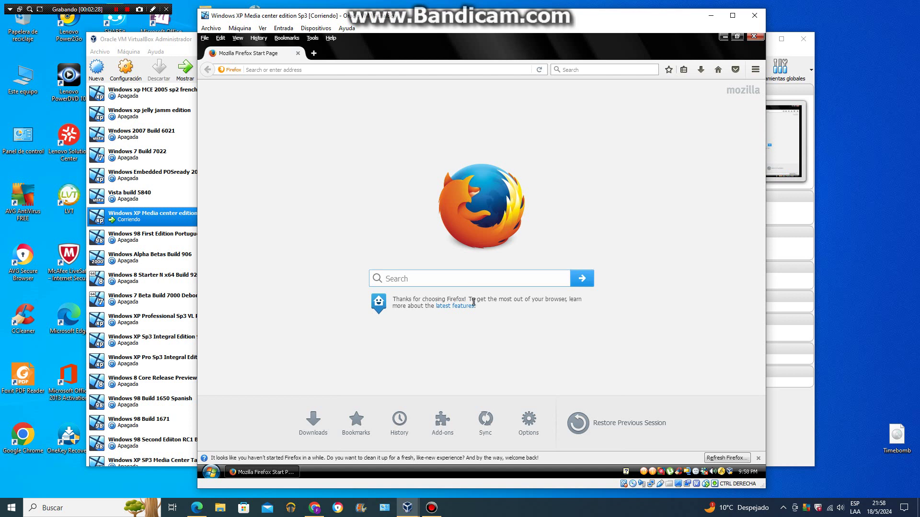
click(331, 40)
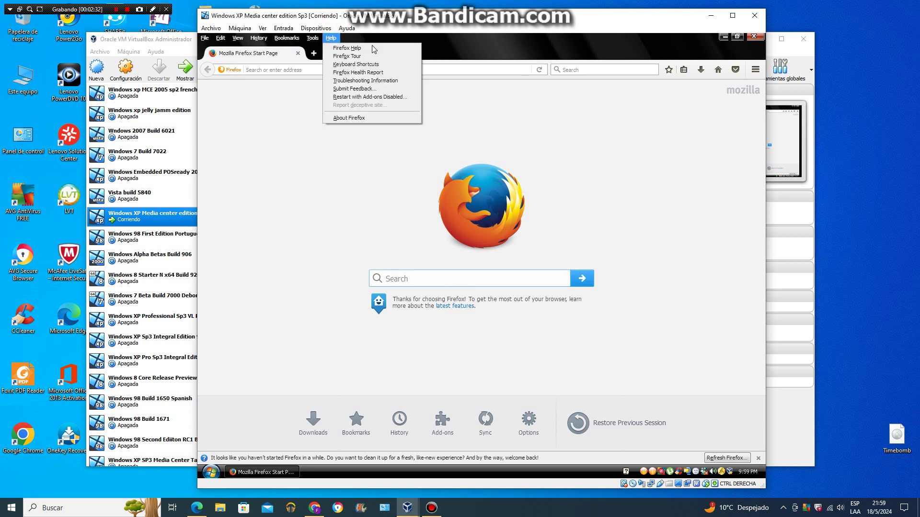
click(378, 118)
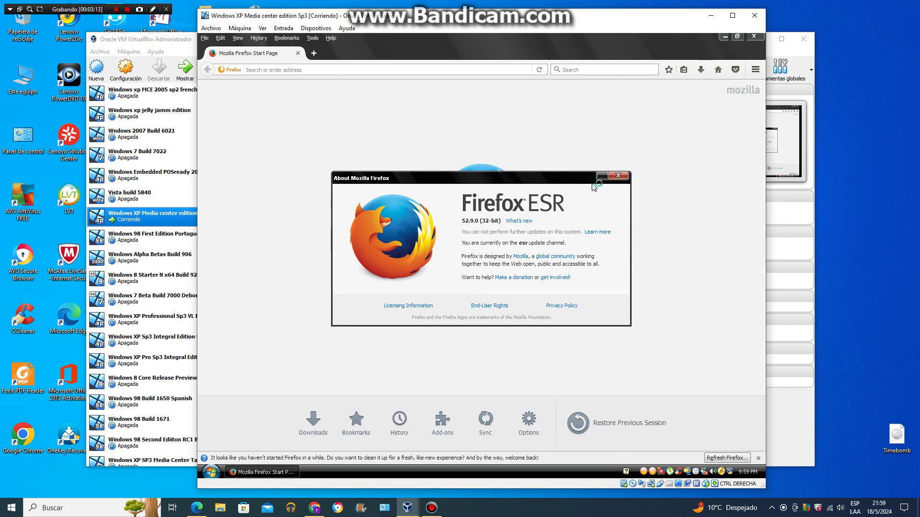
click(616, 179)
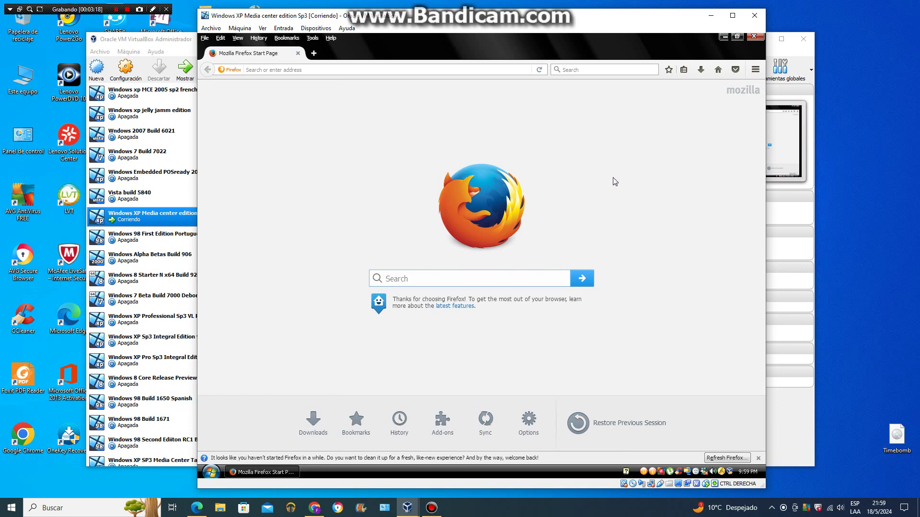
click(754, 37)
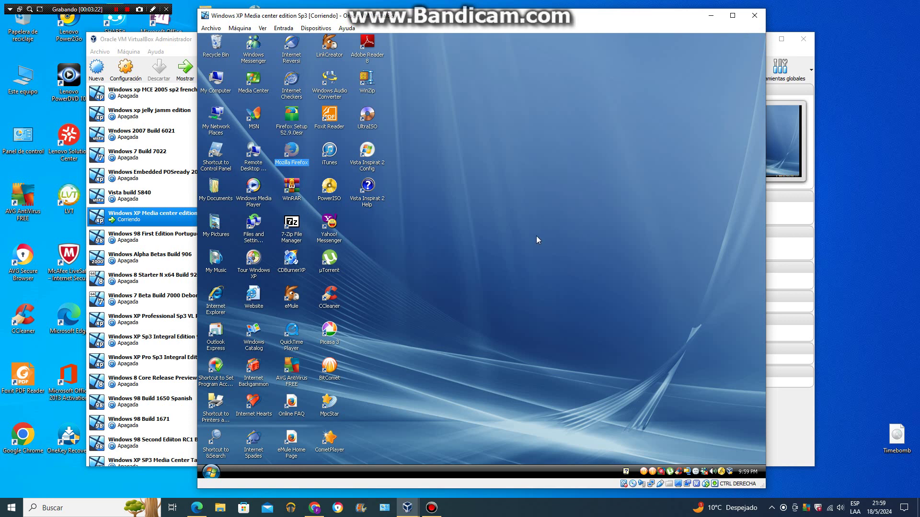
Open 7-Zip File Manager, view its About version information, and close it
click(289, 229)
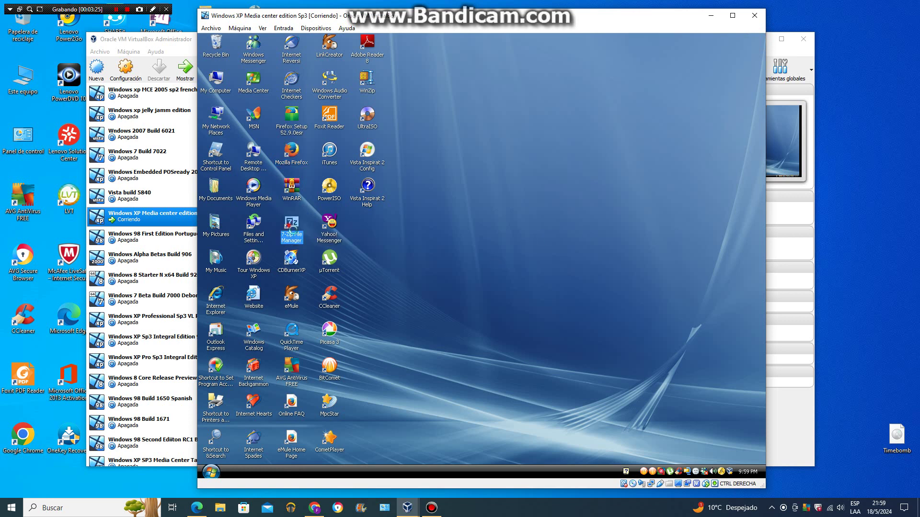
double_click(289, 228)
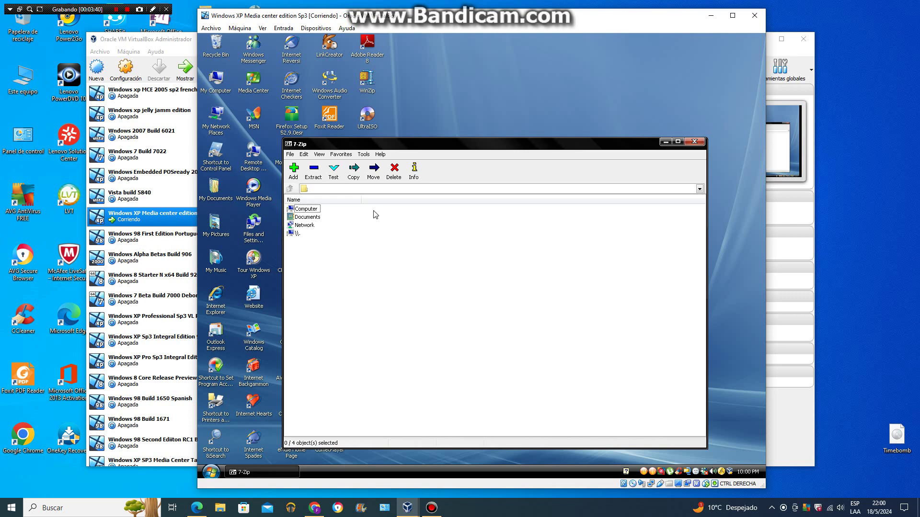
click(380, 156)
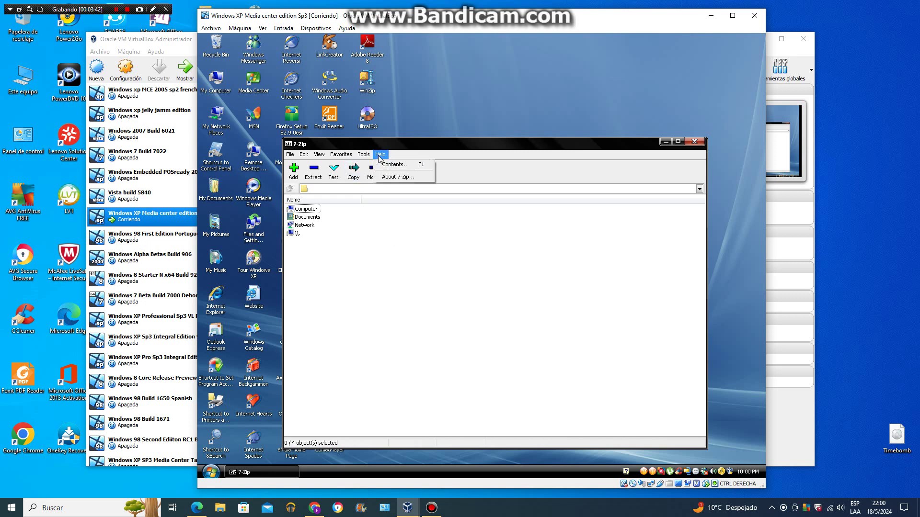
click(424, 178)
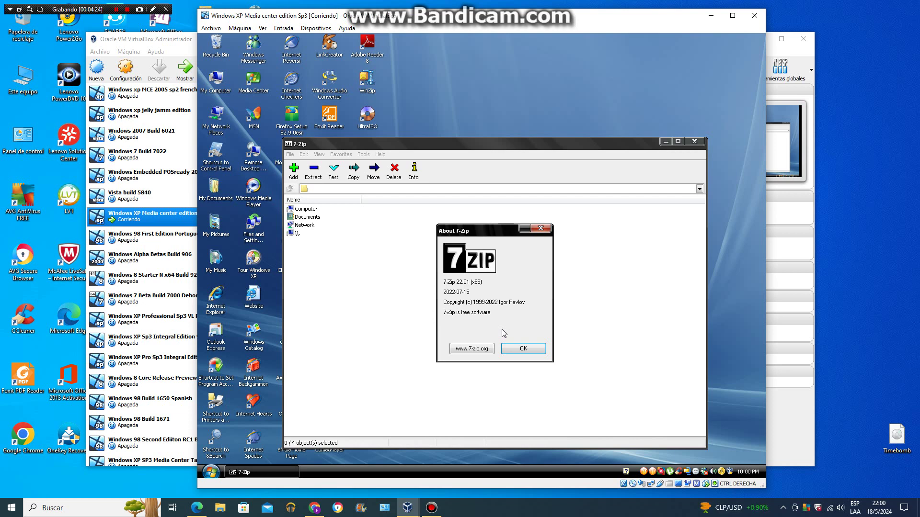
click(523, 349)
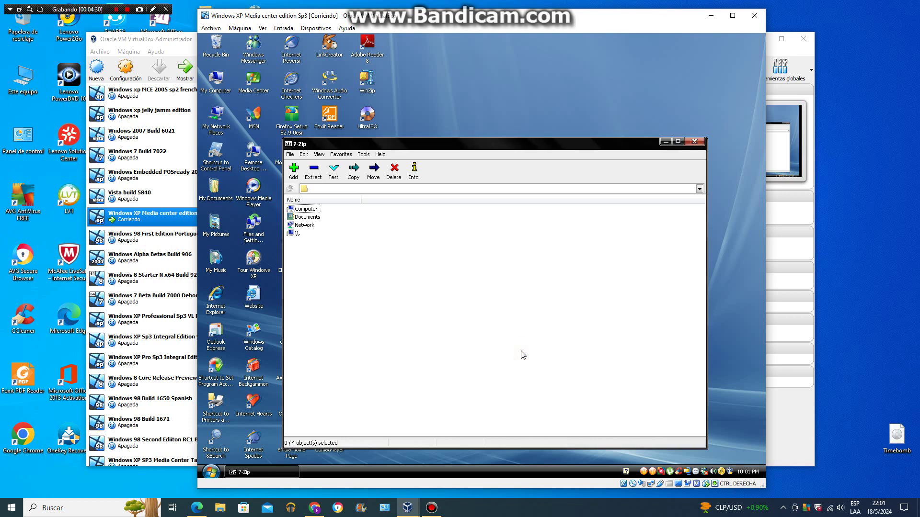
click(695, 142)
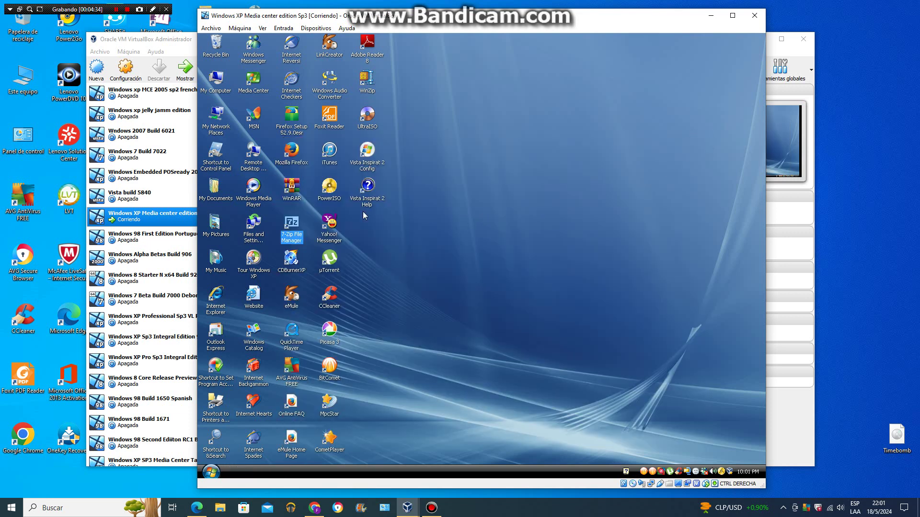
Open WinRAR, dismiss the license purchase reminder, and try to show Info without selecting any files
click(290, 190)
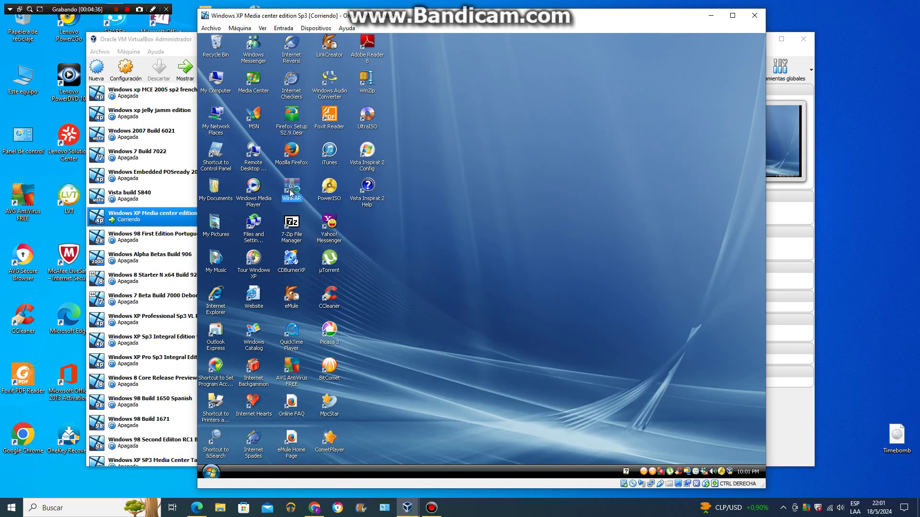
click(393, 212)
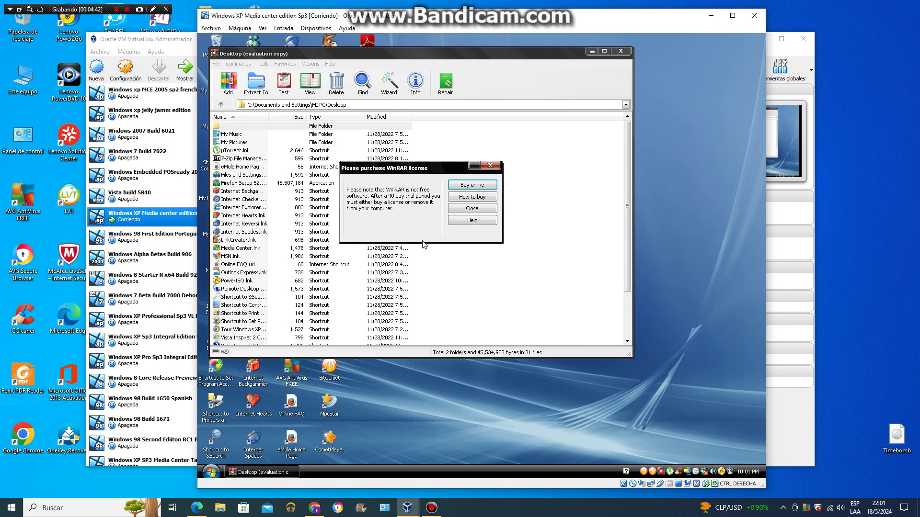
click(454, 210)
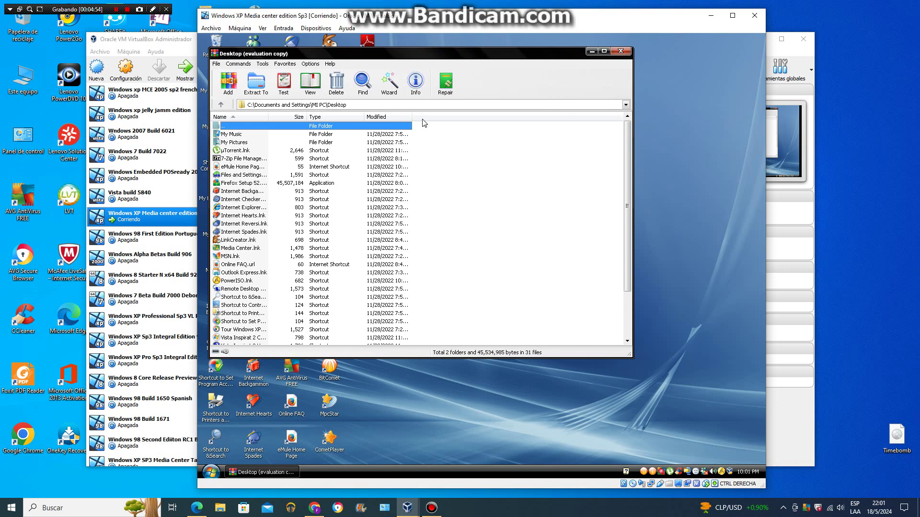
click(416, 94)
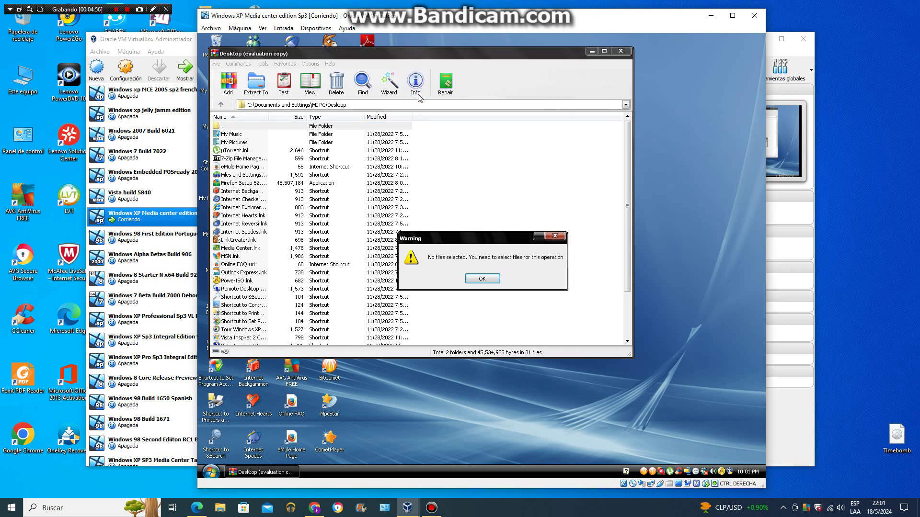
click(482, 279)
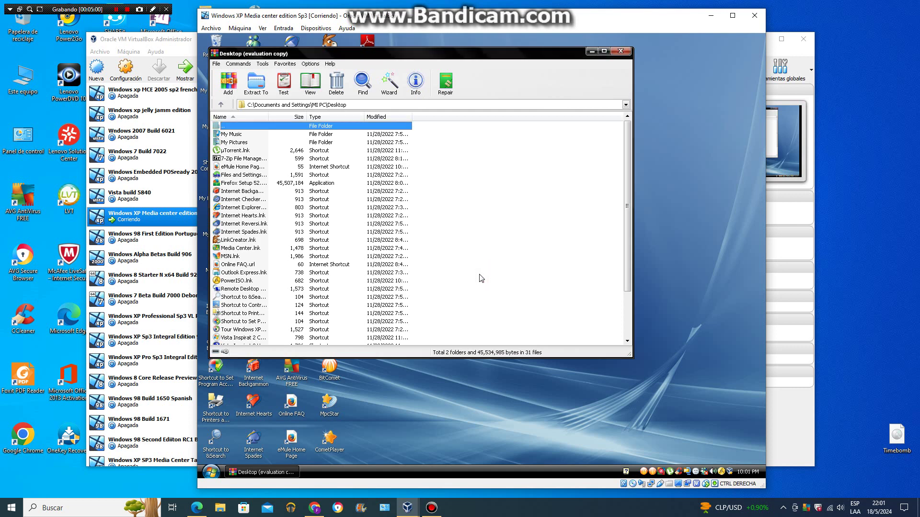
View the About WinRAR version information and close WinRAR
click(334, 66)
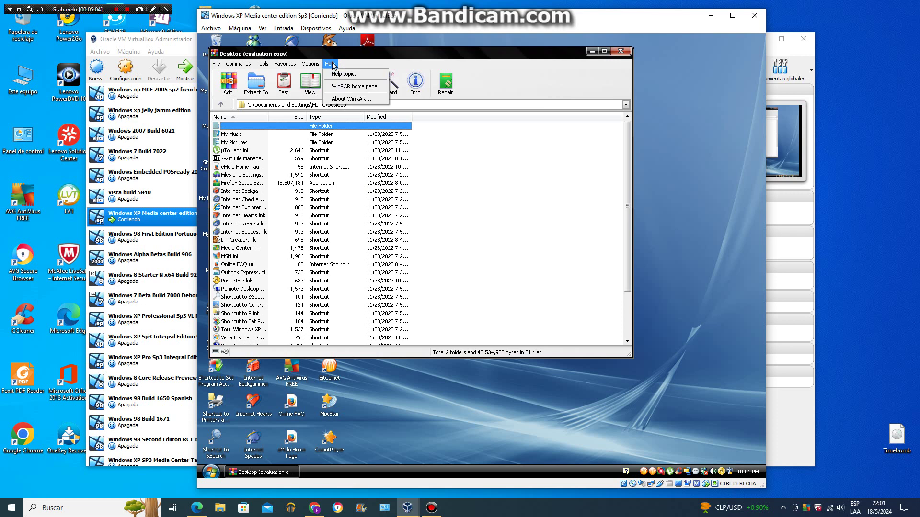
click(370, 99)
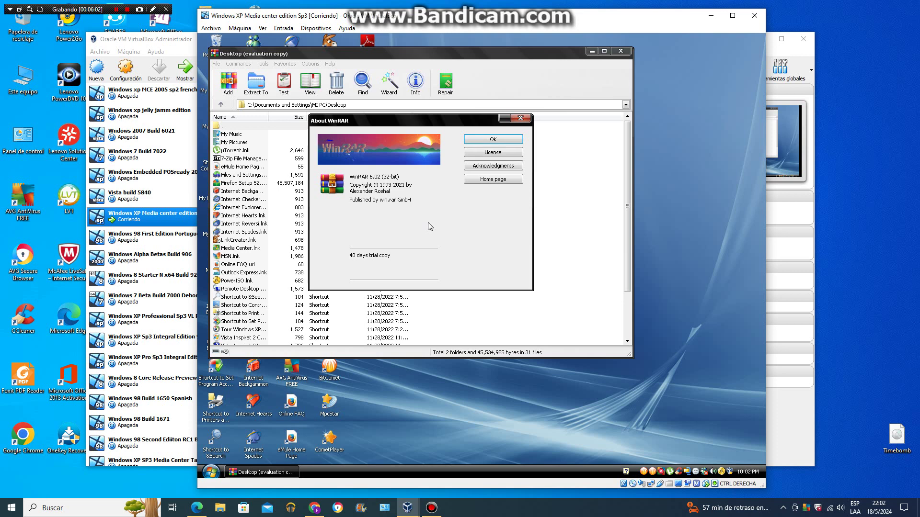
click(488, 139)
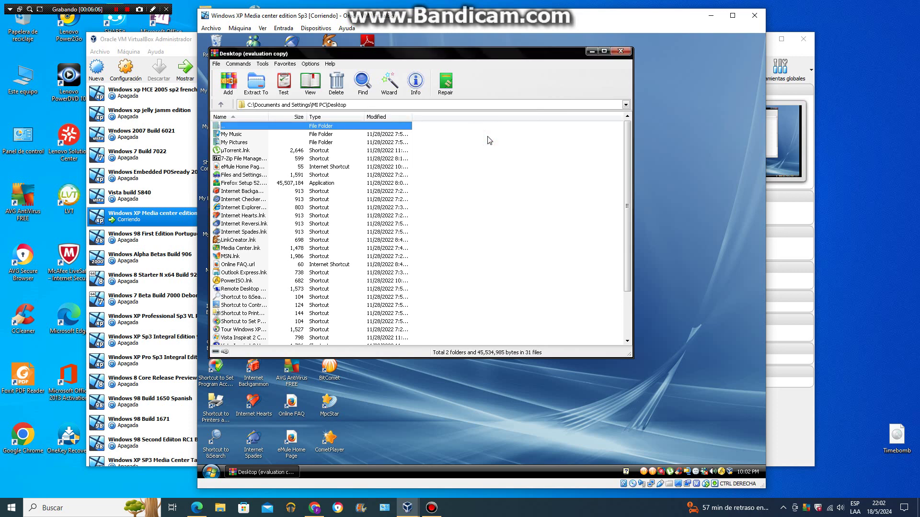
click(621, 52)
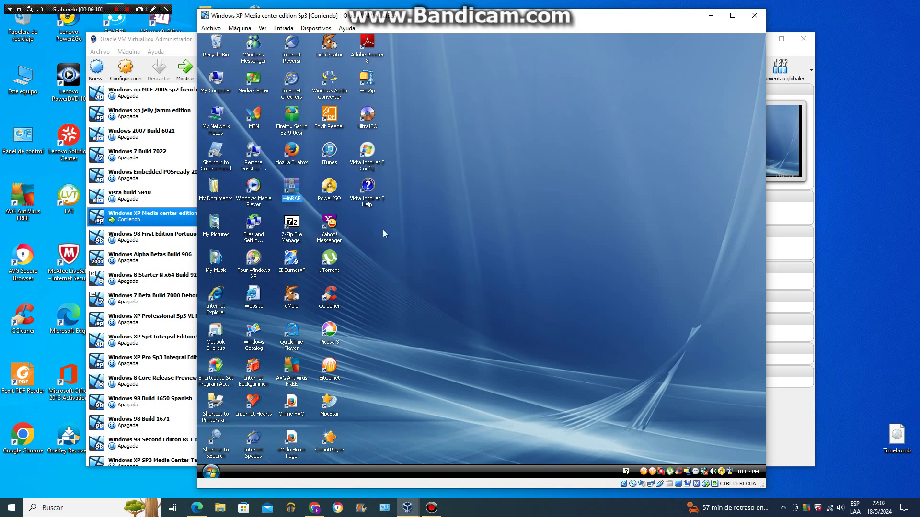
Open eMule, hide the Failed column in its server list, and maximize the window
click(292, 296)
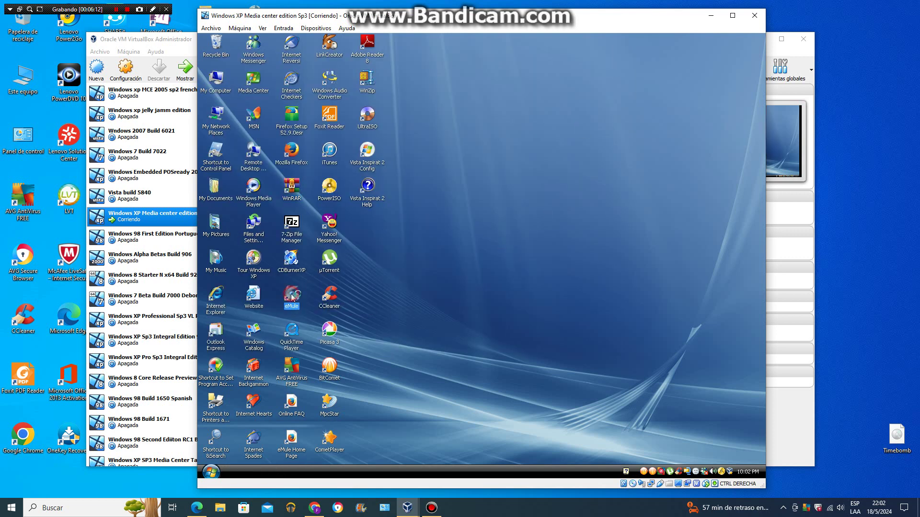
double_click(293, 297)
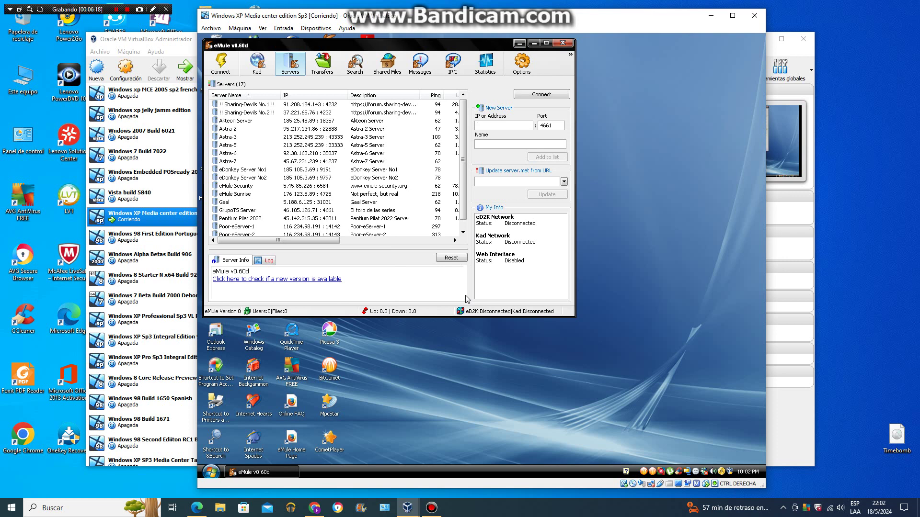
right_click(394, 96)
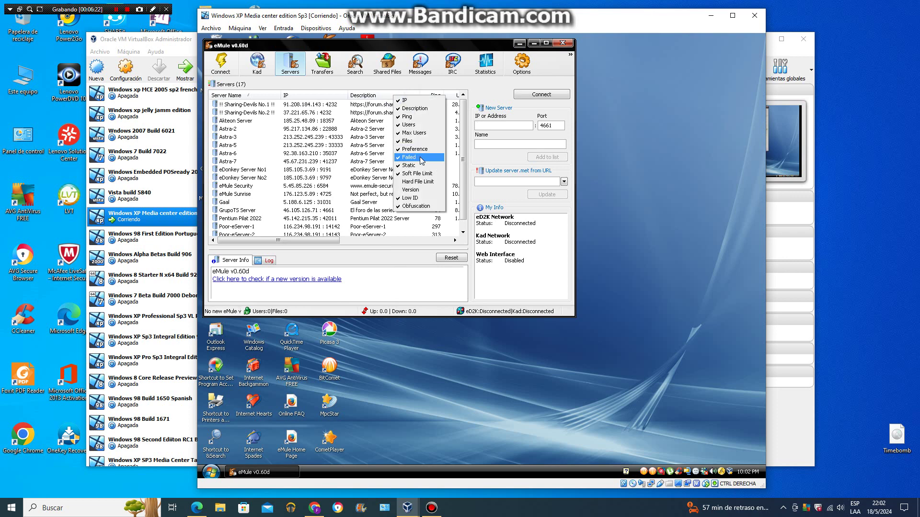
click(415, 157)
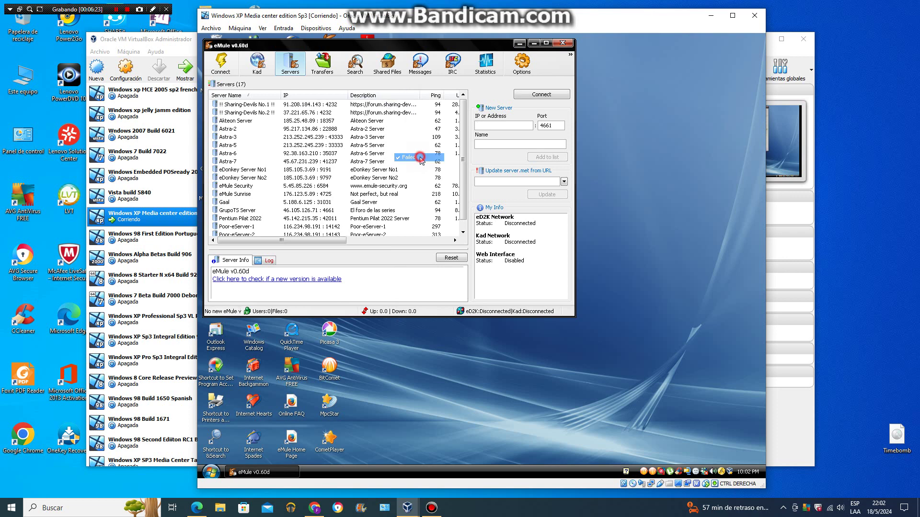
click(545, 43)
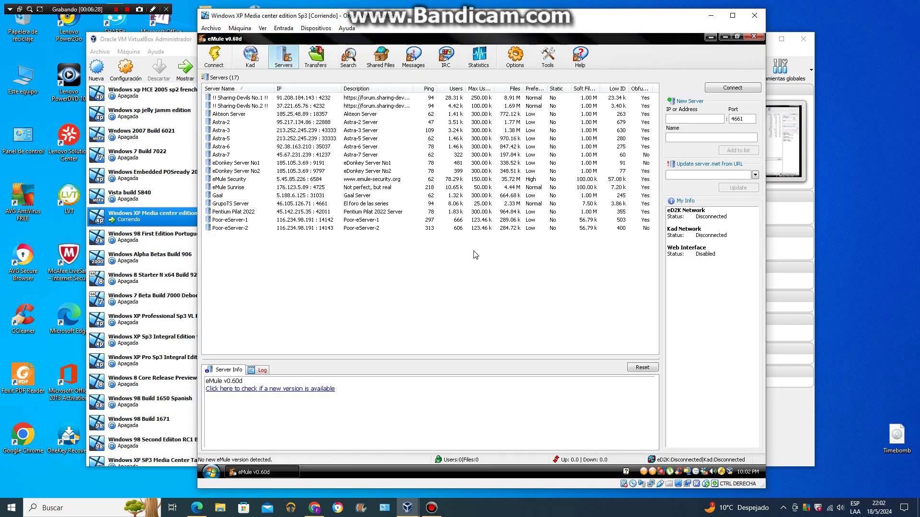
View the About eMule version information and exit eMule, confirming the exit
right_click(409, 39)
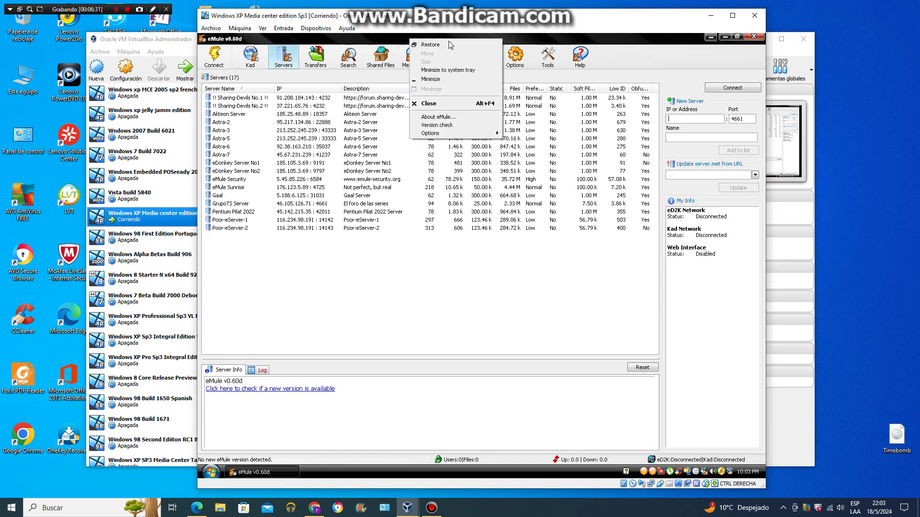
click(472, 116)
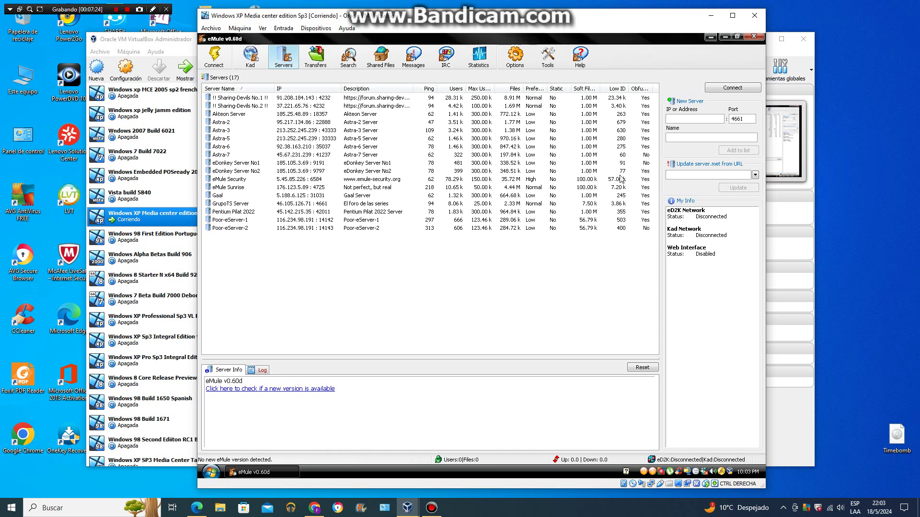
click(753, 36)
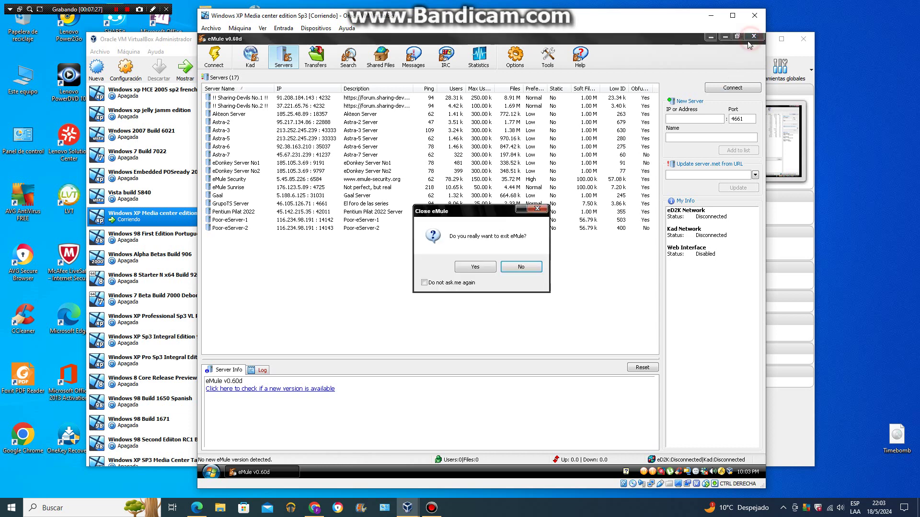
click(482, 269)
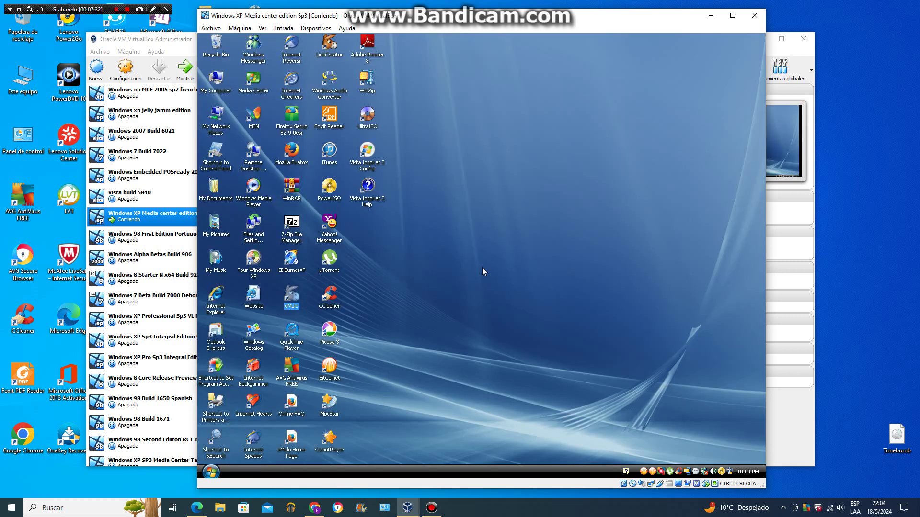
Launch CDBurnerXP, start a Data disc compilation, and maximize its window
click(291, 260)
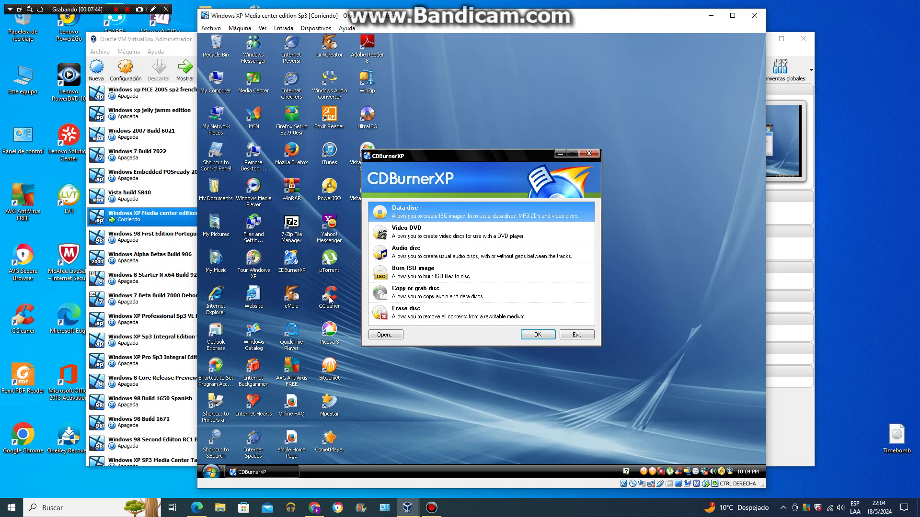
click(535, 334)
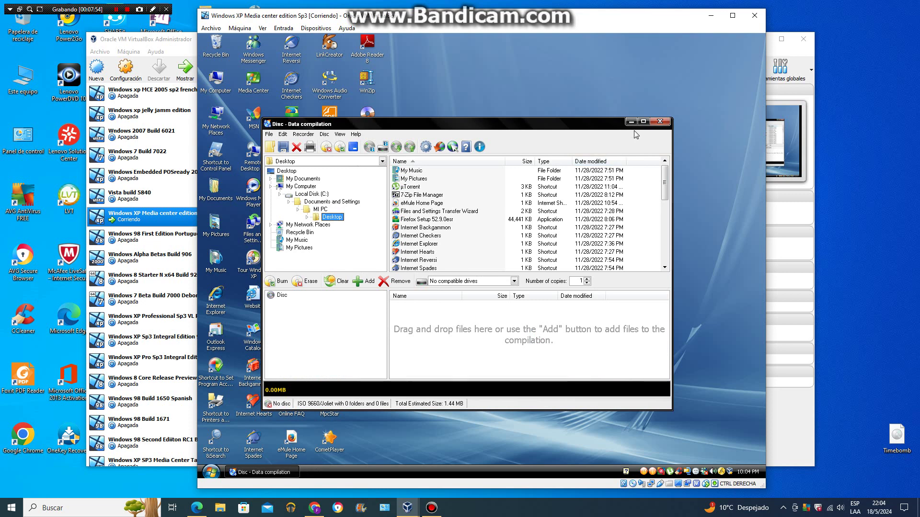
click(643, 121)
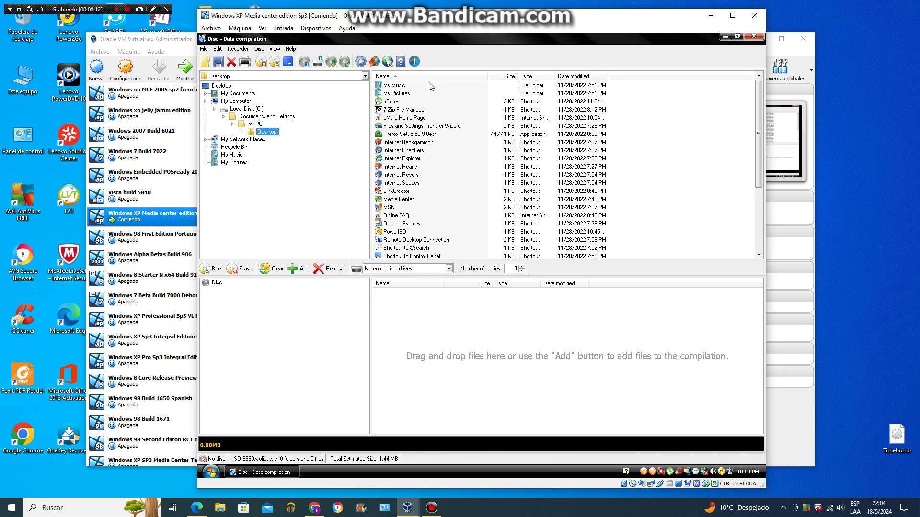
View the CDBurnerXP About version information and close the program
click(414, 61)
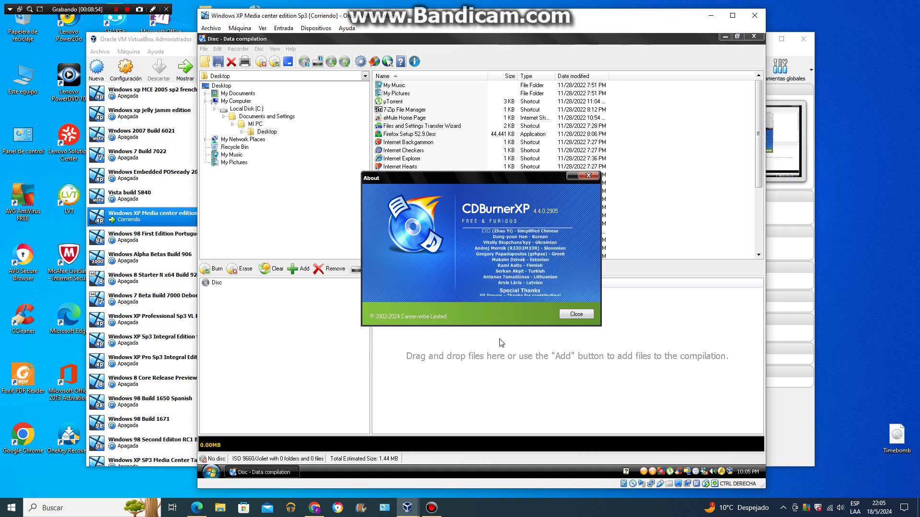
click(576, 314)
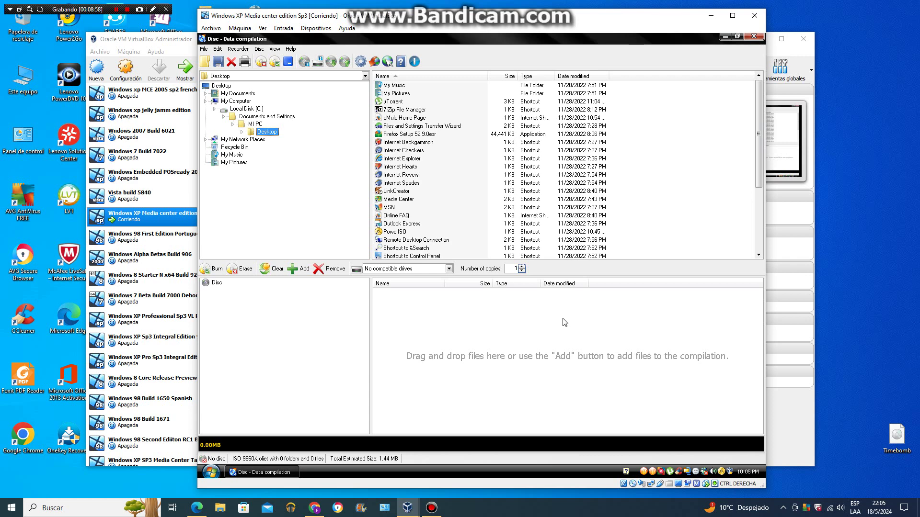
click(753, 36)
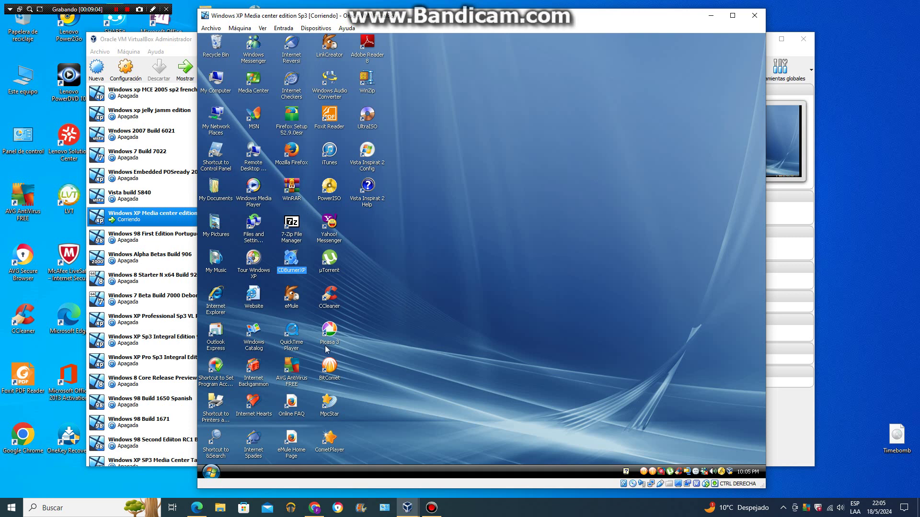
Open AVG AntiVirus Free and view its About information
double_click(289, 367)
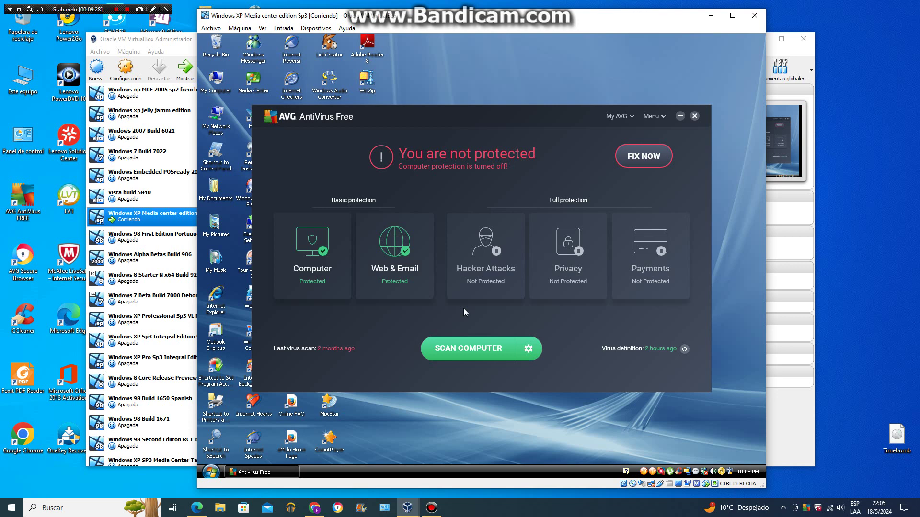
click(654, 119)
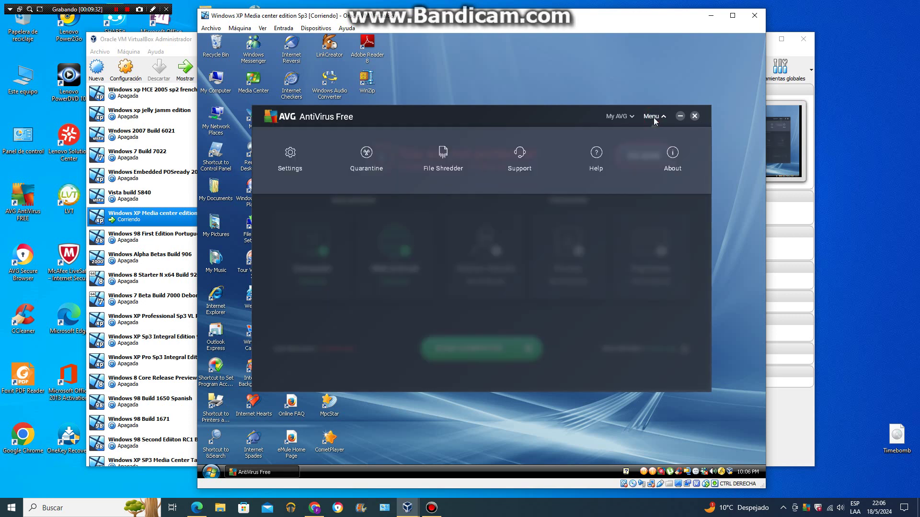
click(672, 172)
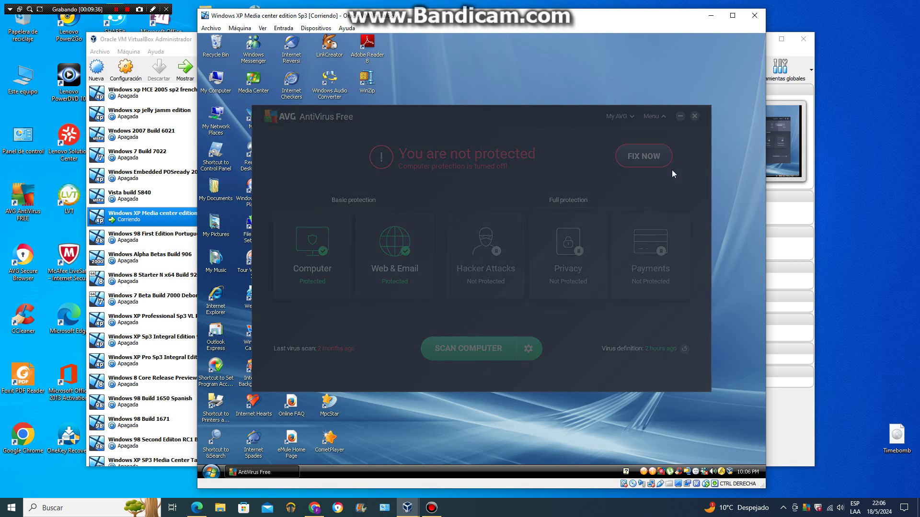